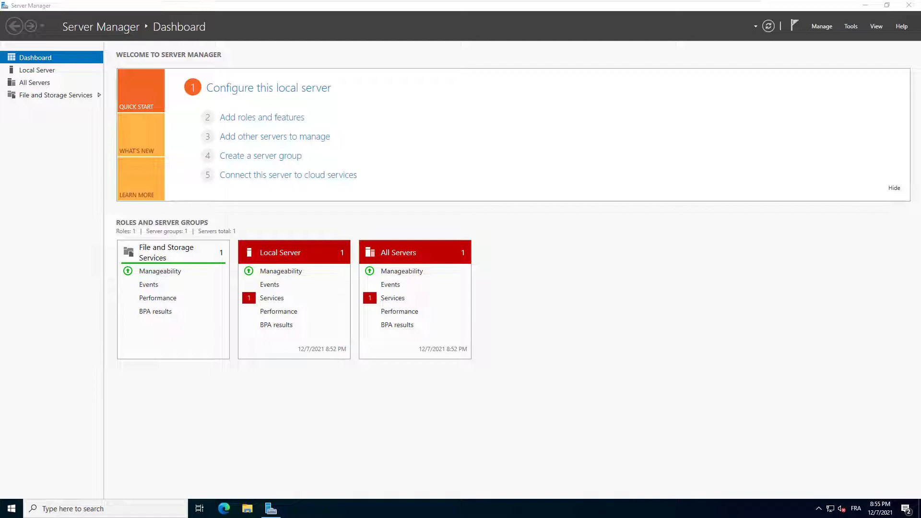
Go from the Start menu through Control Panel's System and Security to the Windows Defender Firewall page.
{"action": "left_click", "coordinate": [11, 508]}
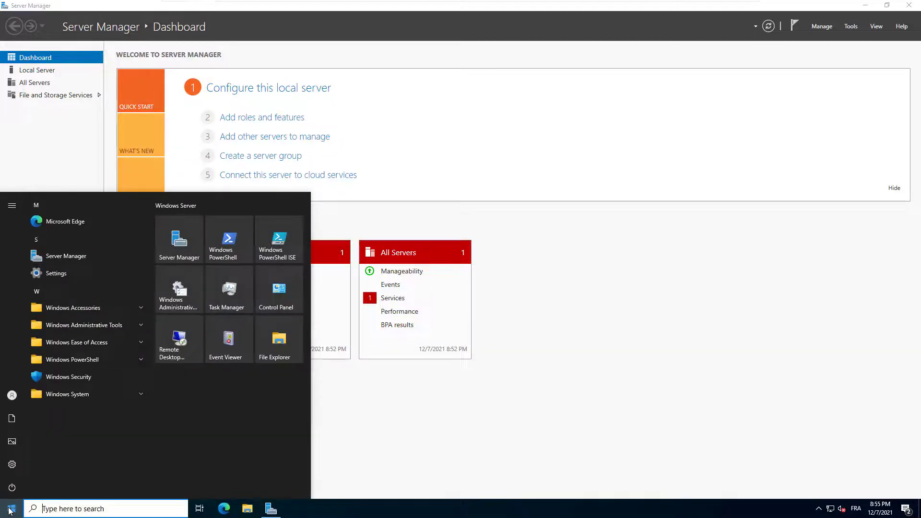
{"action": "left_click", "coordinate": [283, 294]}
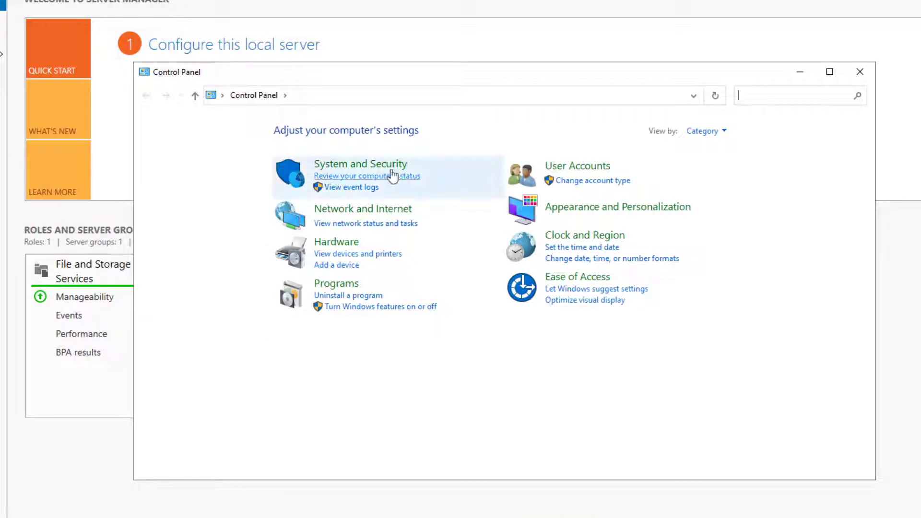
{"action": "left_click", "coordinate": [390, 166]}
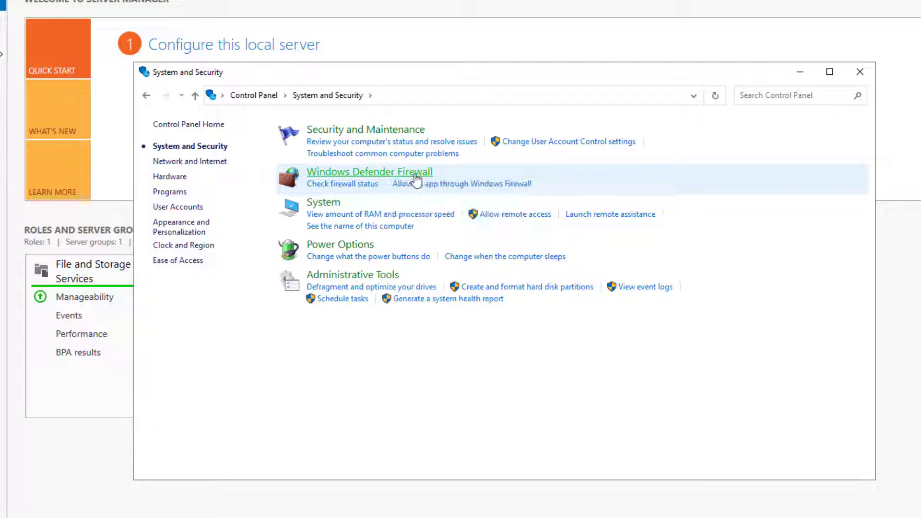
{"action": "left_click", "coordinate": [415, 175]}
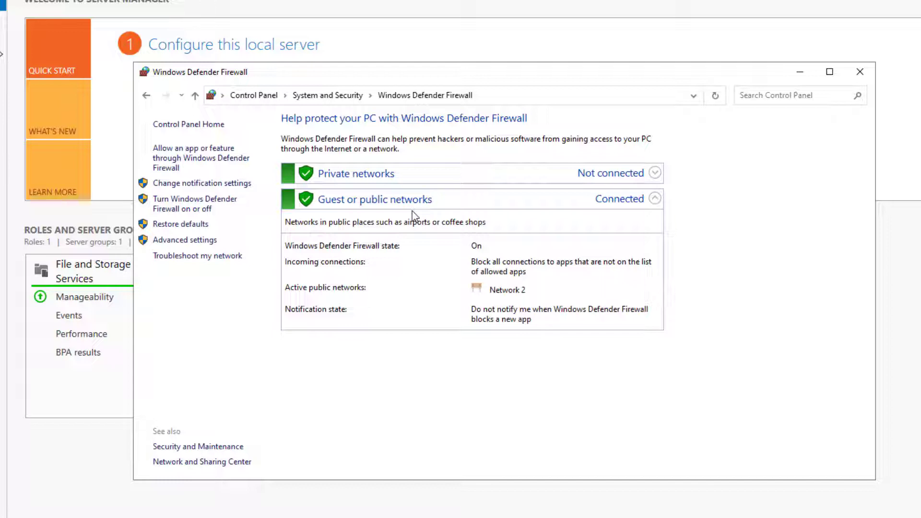
Open Advanced settings and list the Inbound Rules with the Profile column widened.
{"action": "left_click", "coordinate": [198, 244]}
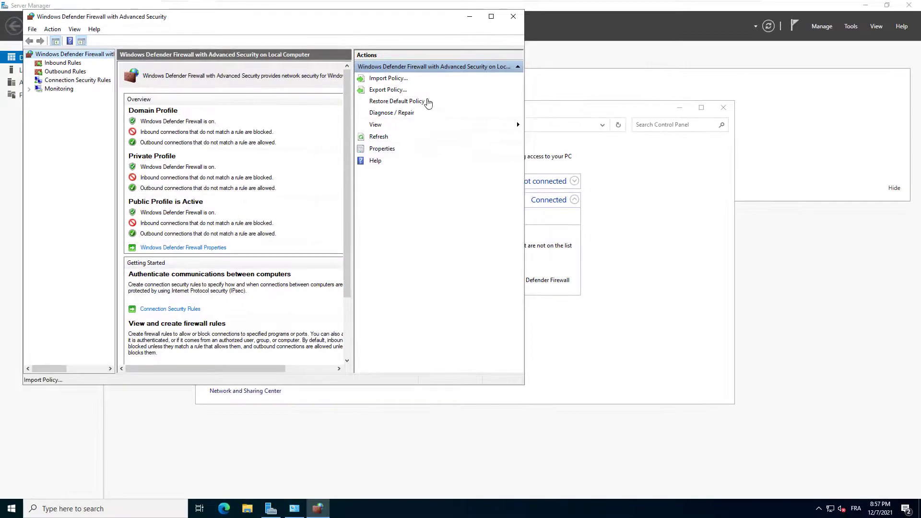
{"action": "left_click", "coordinate": [36, 50]}
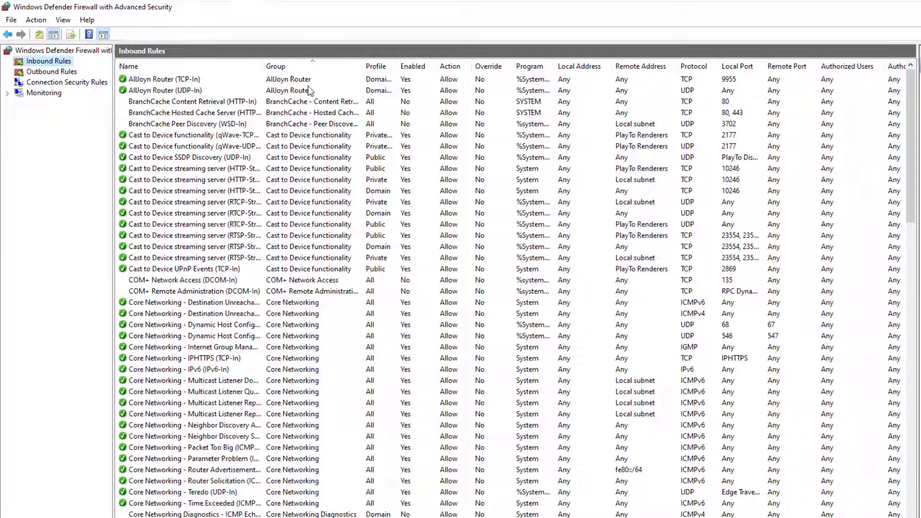
{"action": "left_click_drag", "start_coordinate": [399, 66], "coordinate": [426, 64]}
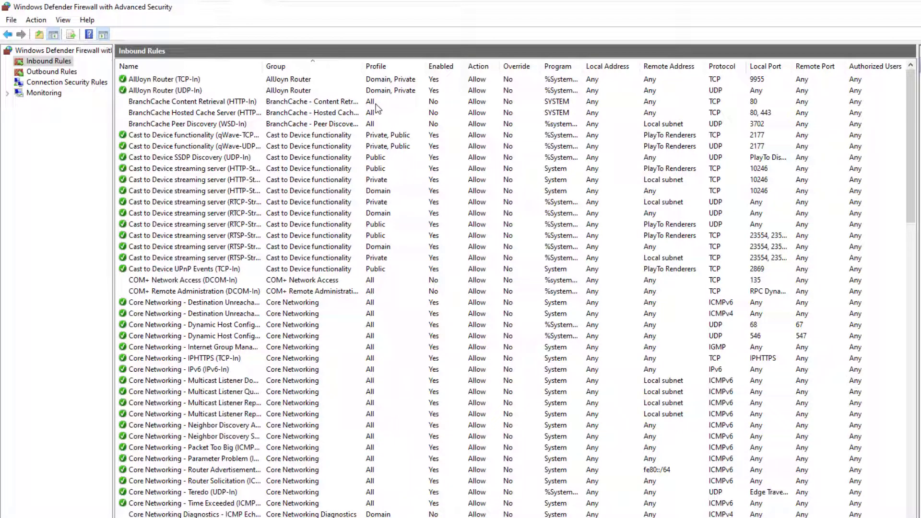
{"action": "left_click", "coordinate": [437, 83]}
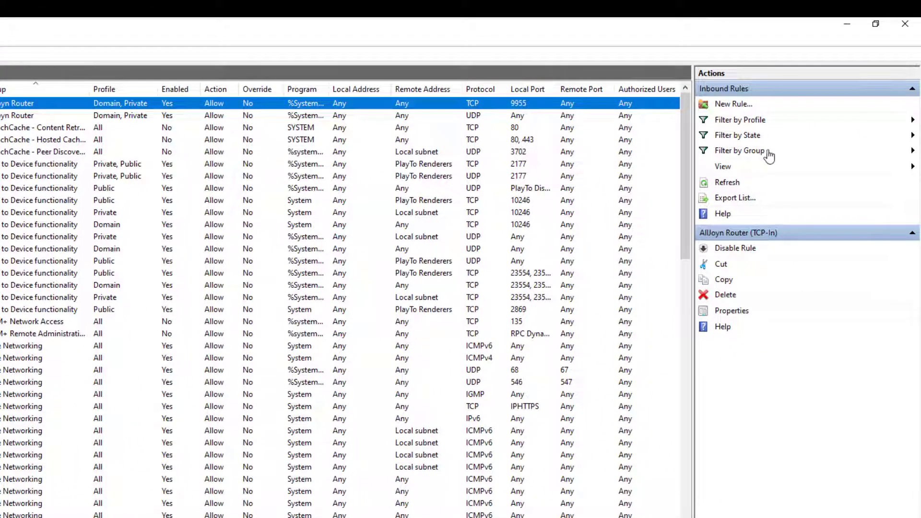
Filter inbound rules to the File and Printer Sharing group and widen the Name column.
{"action": "left_click", "coordinate": [768, 151]}
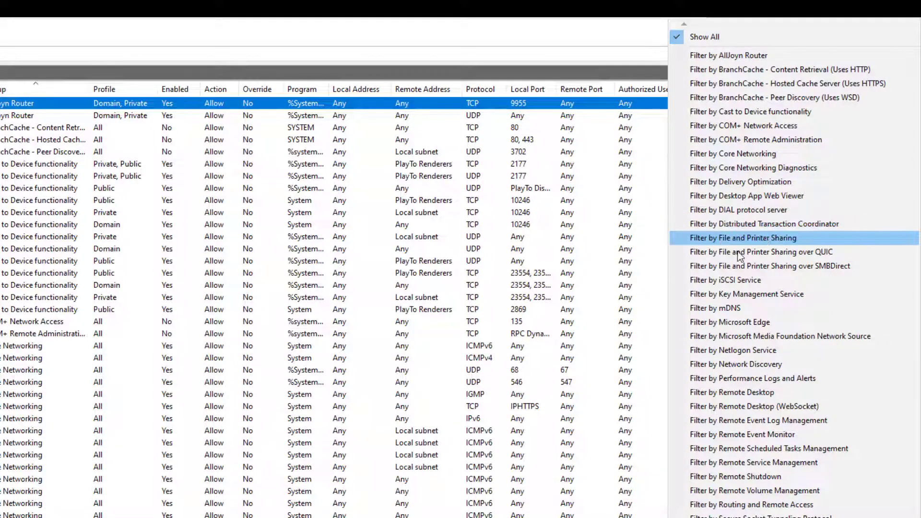
{"action": "left_click", "coordinate": [778, 240]}
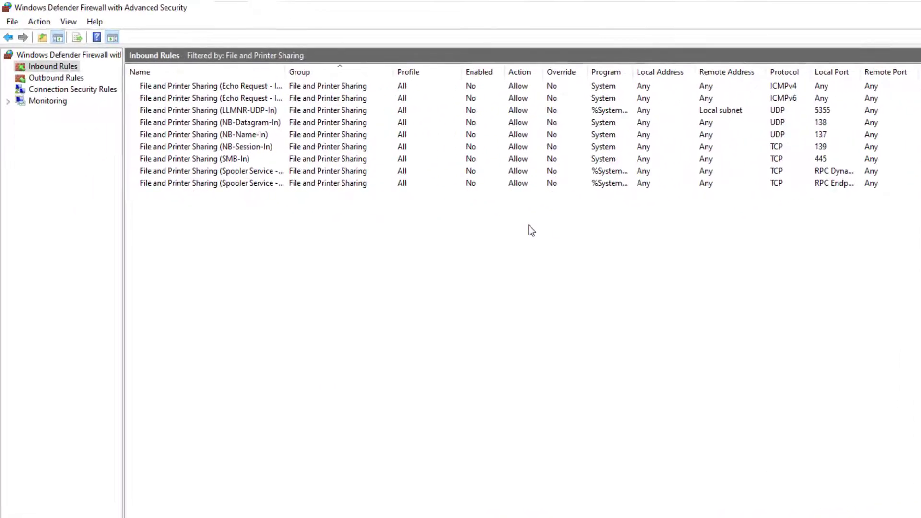
{"action": "left_click_drag", "start_coordinate": [285, 72], "coordinate": [367, 72]}
Enable the Echo Request - ICMPv4-In rule.
{"action": "left_click", "coordinate": [197, 91]}
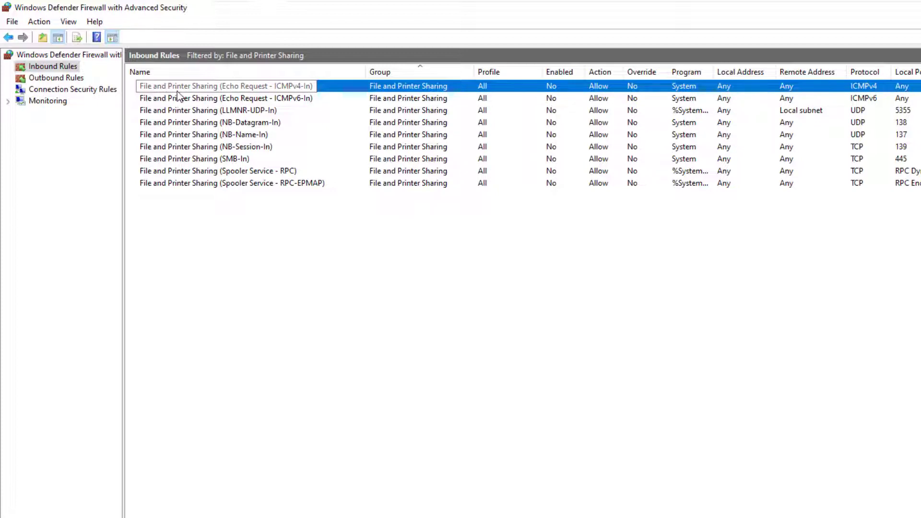
{"action": "right_click", "coordinate": [209, 90]}
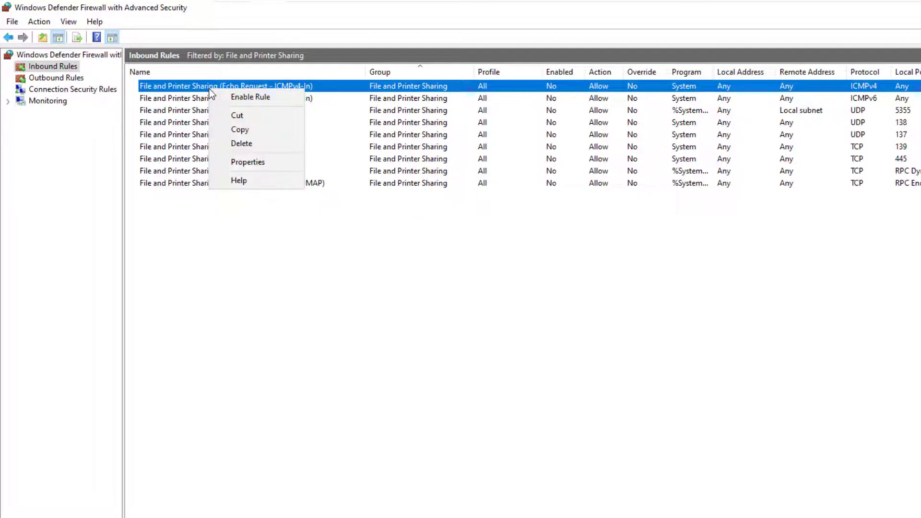
{"action": "left_click", "coordinate": [282, 99]}
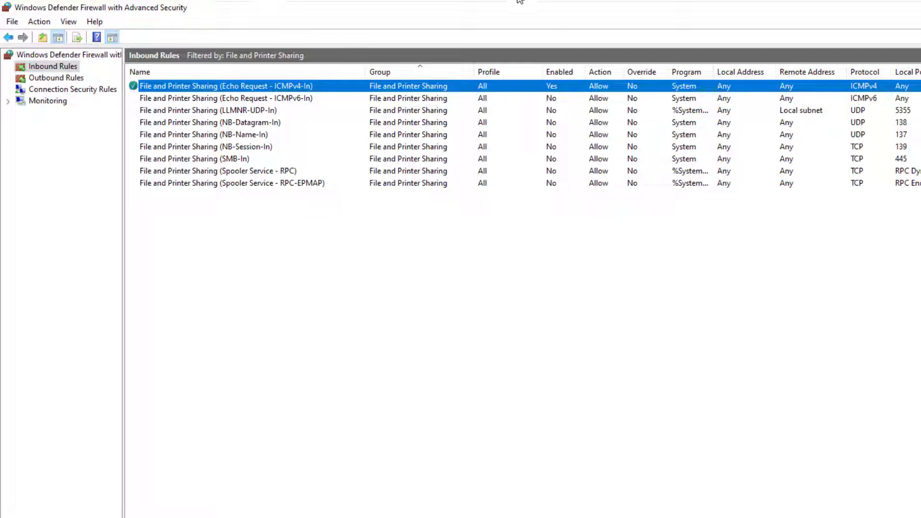
Leave the VM's full-screen view and ping 192.168.217.10 from the host's Command Prompt.
{"action": "mouse_move", "coordinate": [516, 6]}
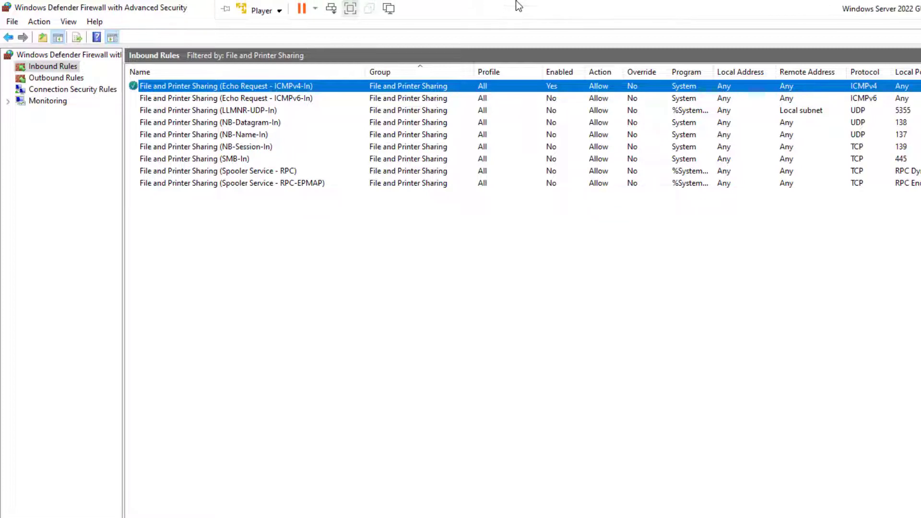
{"action": "left_click", "coordinate": [350, 8]}
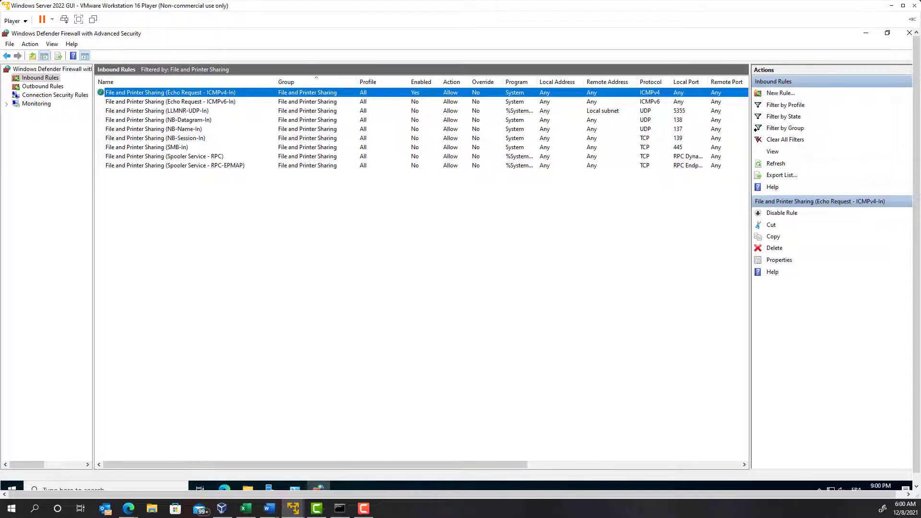
{"action": "key", "text": "alt+Tab"}
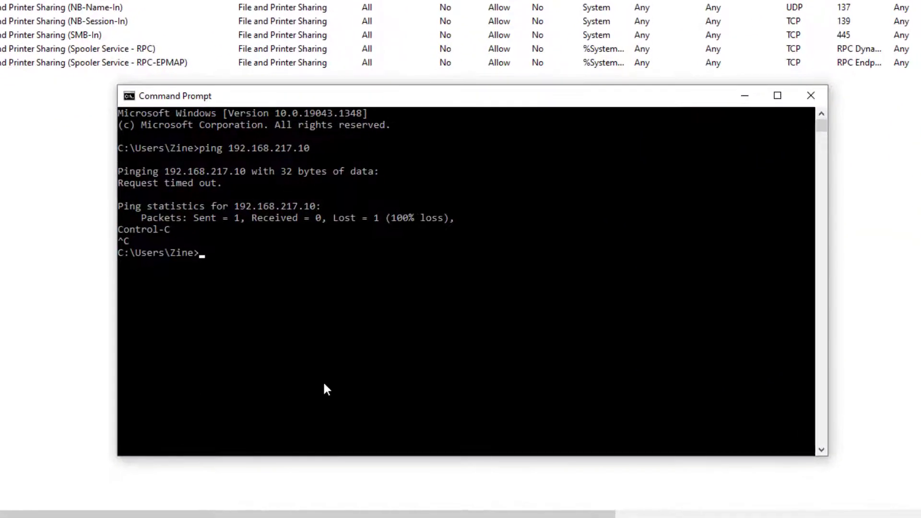
{"action": "type", "text": "ping 192.168.217.10"}
{"action": "key", "text": "Return"}
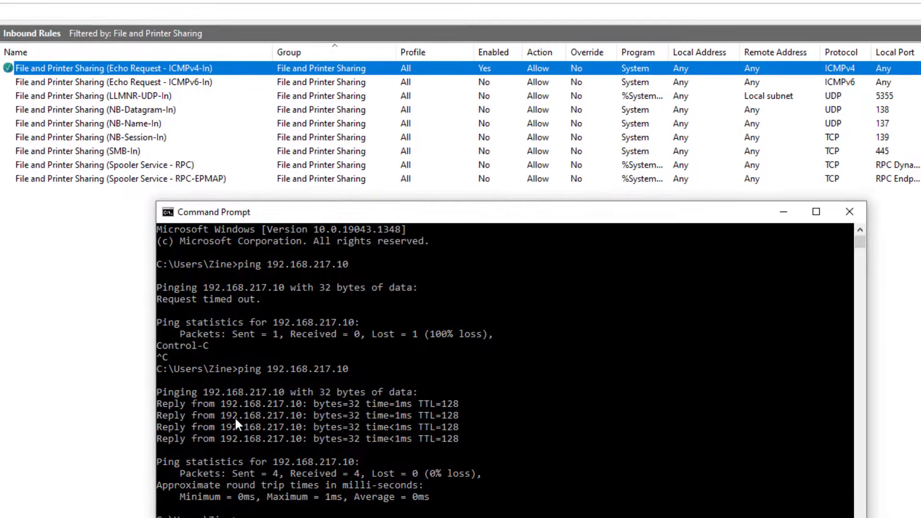
Disable the ICMPv4 echo rule and rerun ping 192.168.217.10 to see replies stop.
{"action": "right_click", "coordinate": [31, 68]}
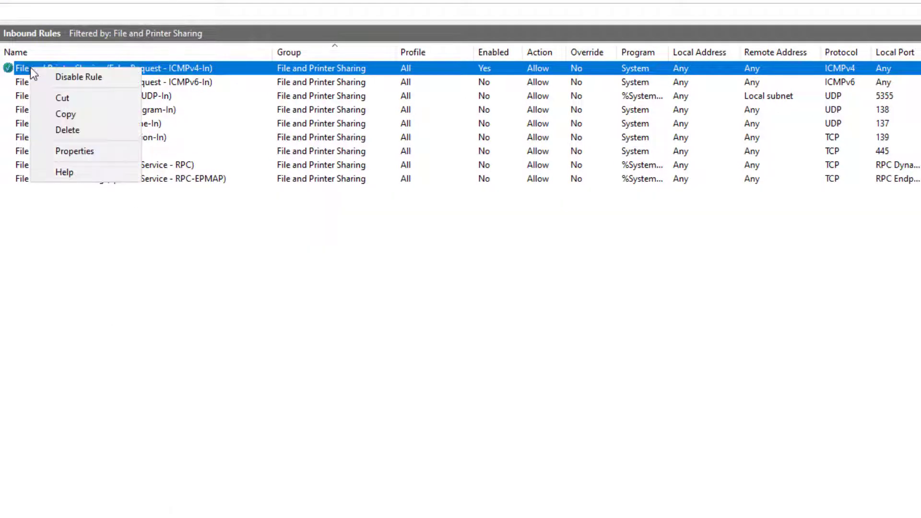
{"action": "left_click", "coordinate": [56, 76]}
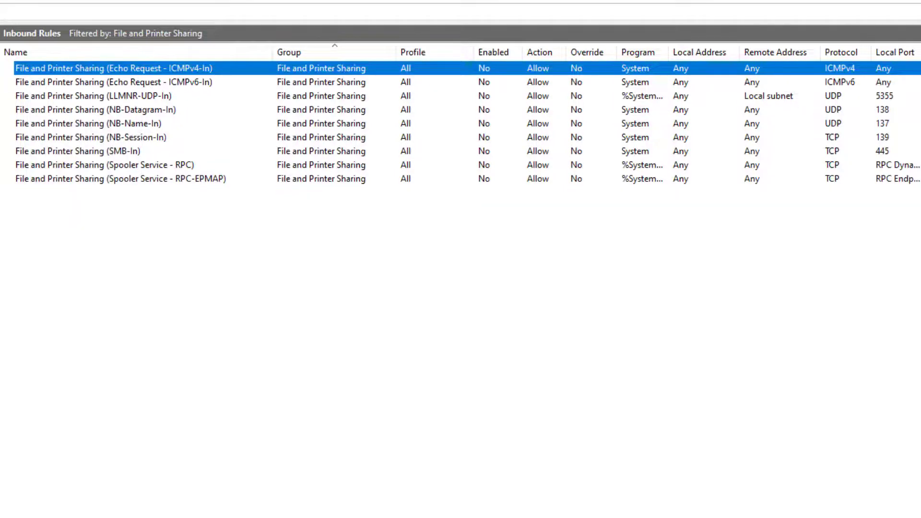
{"action": "key", "text": "alt+Tab"}
{"action": "key", "text": "Up"}
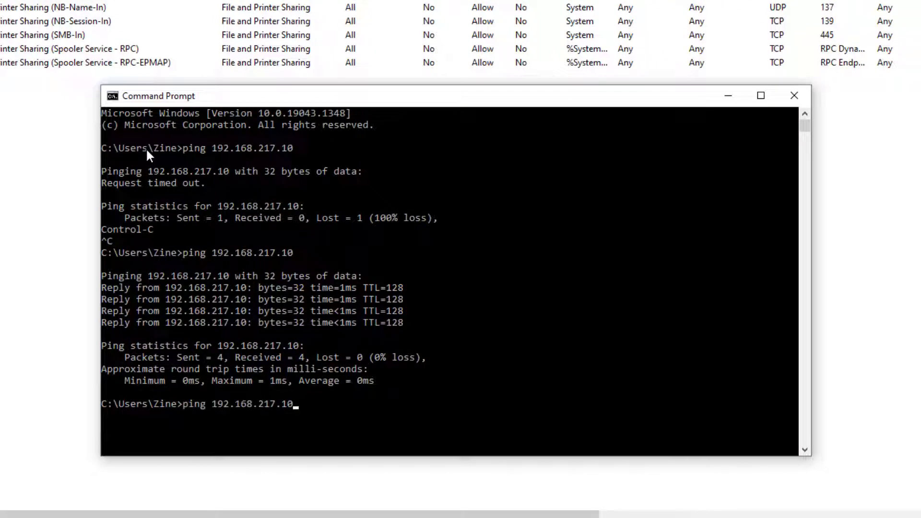
{"action": "key", "text": "Return"}
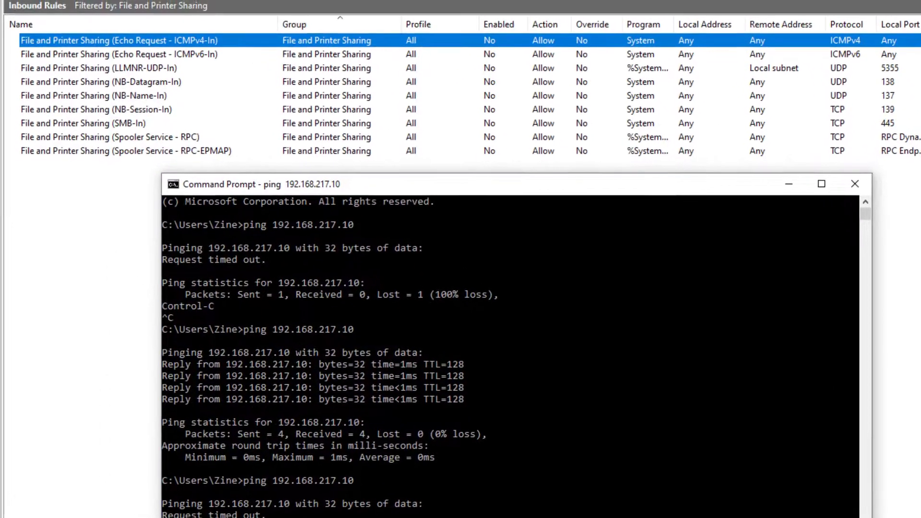
Re-enable the Echo Request - ICMPv4-In rule and rerun the ping, getting 4 replies with 0% loss.
{"action": "left_click", "coordinate": [63, 41]}
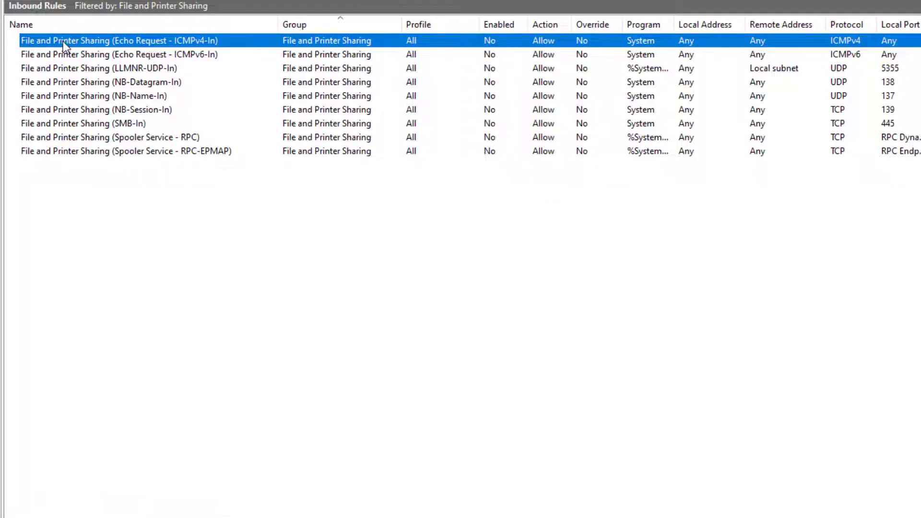
{"action": "right_click", "coordinate": [63, 42]}
{"action": "left_click", "coordinate": [110, 50]}
{"action": "key", "text": "alt+Tab"}
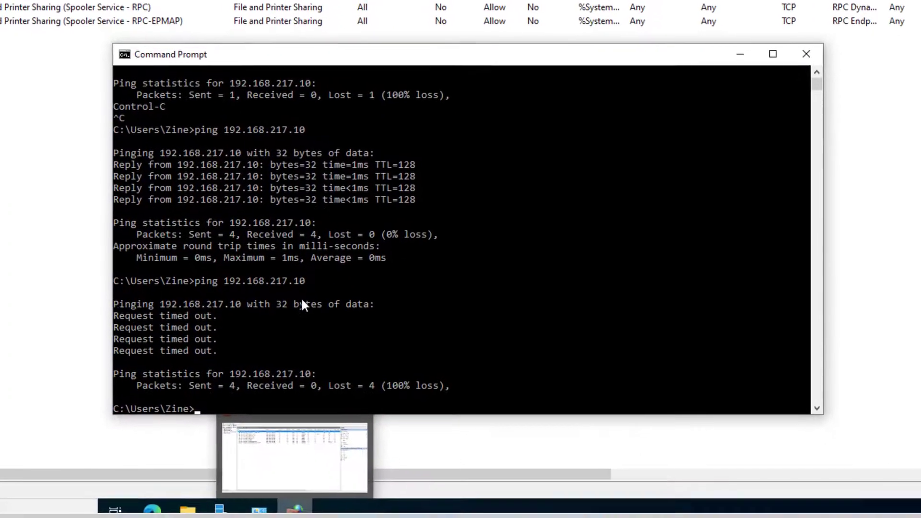
{"action": "key", "text": "Up"}
{"action": "key", "text": "Return"}
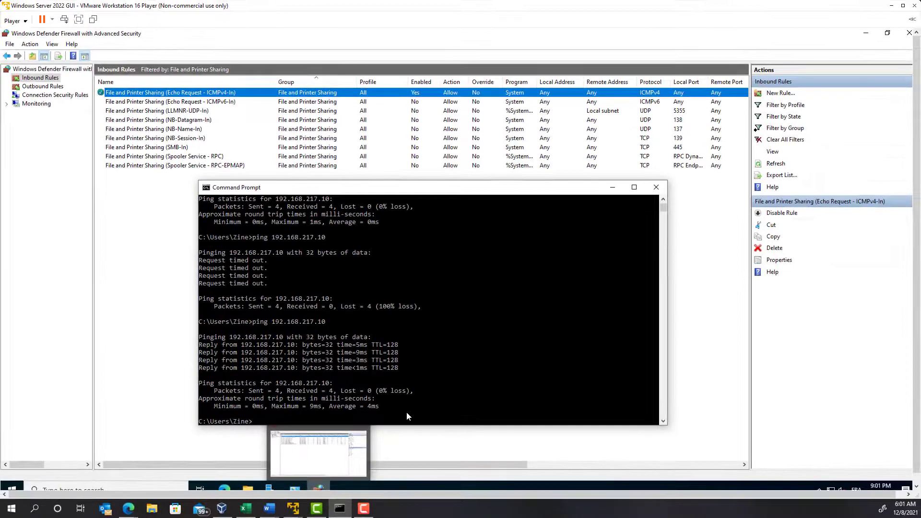
{"action": "left_click", "coordinate": [293, 509]}
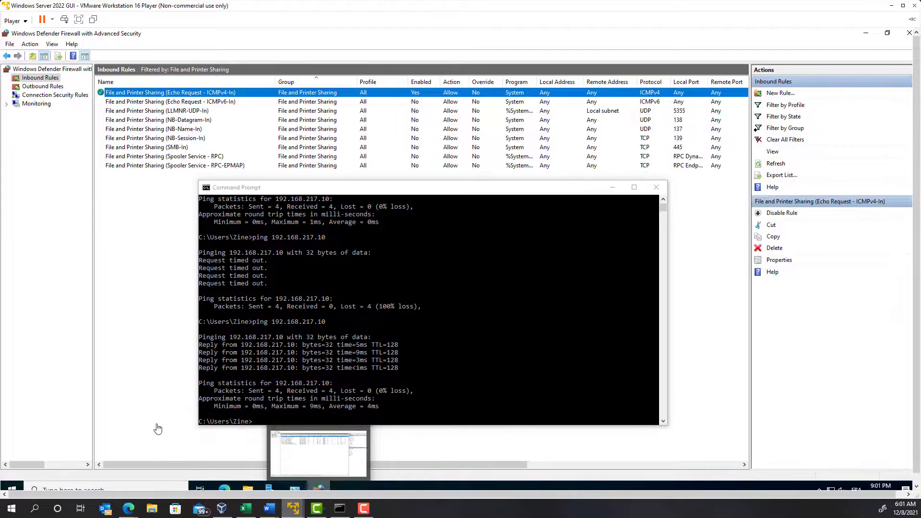
On the Server Core VM, pick SConfig option 15 and type Set-NetFirewallRule for the Echo Request - ICMPv4-In rule.
{"action": "left_click", "coordinate": [293, 509]}
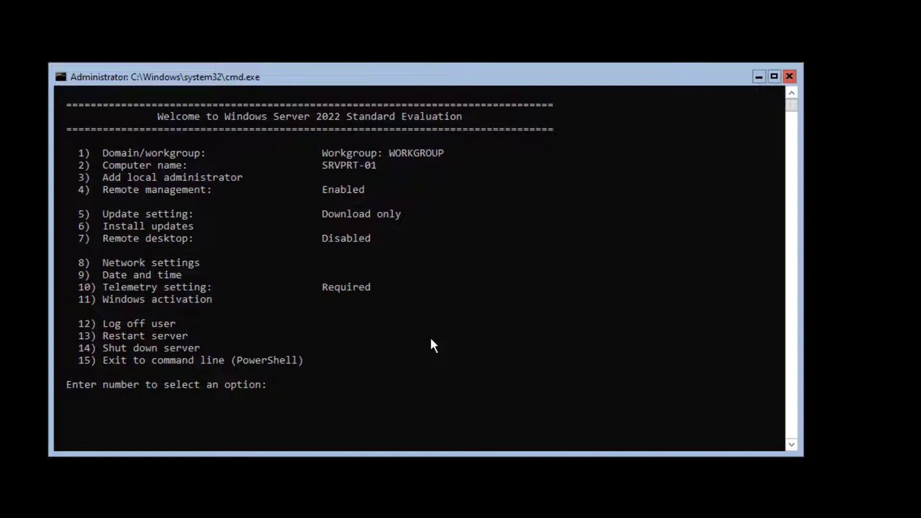
{"action": "type", "text": "15"}
{"action": "key", "text": "Return"}
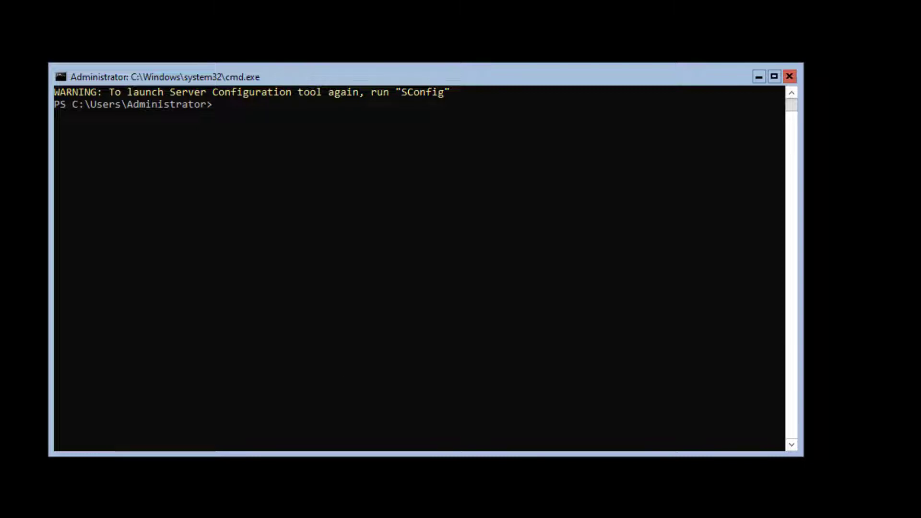
{"action": "type", "text": "Set-NetFirewallrule -DisplayName  \"File and Printer Sharing (Echo Request - ICMPv4-In)\" -enabled True"}
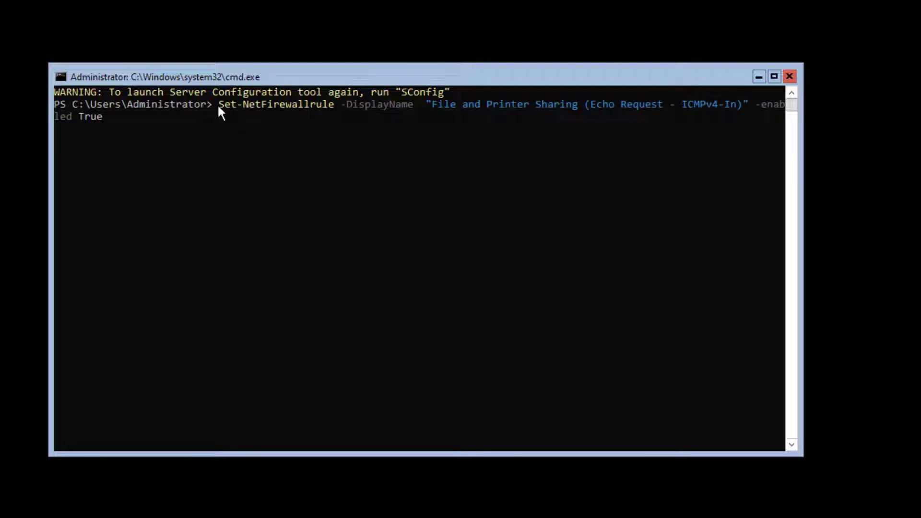
Highlight the cmdlet name and the rule's display name in the command, then clear the marking.
{"action": "left_click_drag", "start_coordinate": [214, 105], "coordinate": [301, 105]}
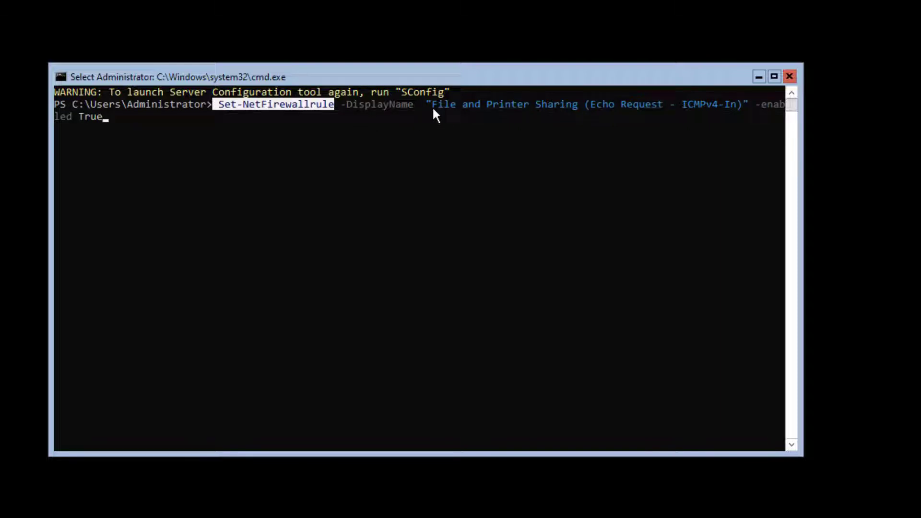
{"action": "left_click_drag", "start_coordinate": [476, 106], "coordinate": [728, 105]}
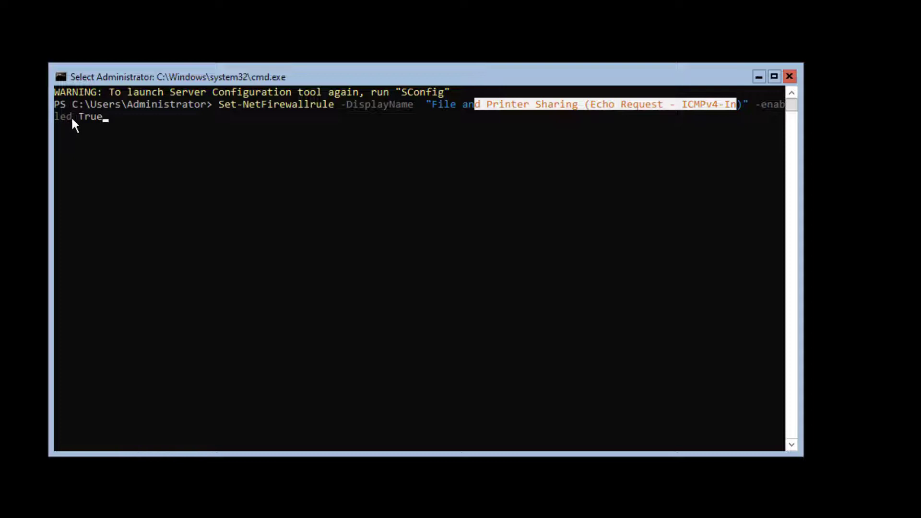
{"action": "left_click", "coordinate": [180, 120]}
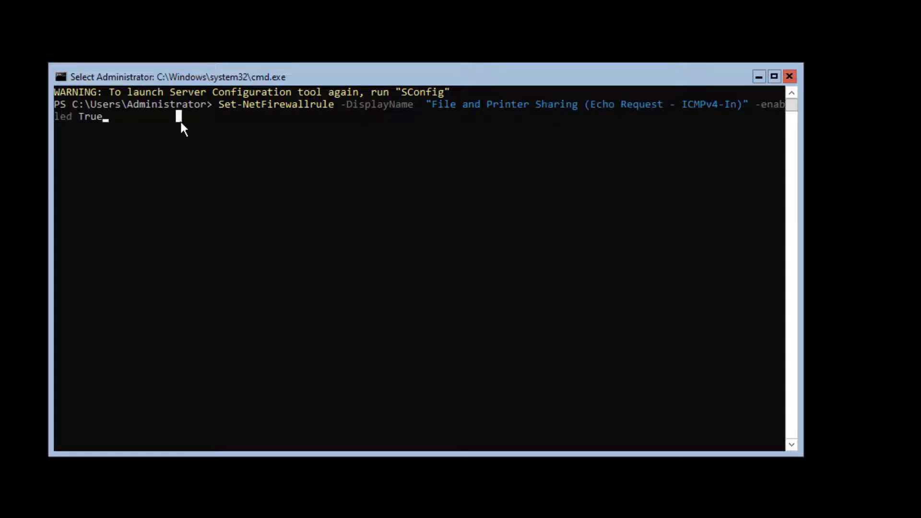
Run the enable command and ping Server Core at 192.168.217.20.
{"action": "key", "text": "Escape"}
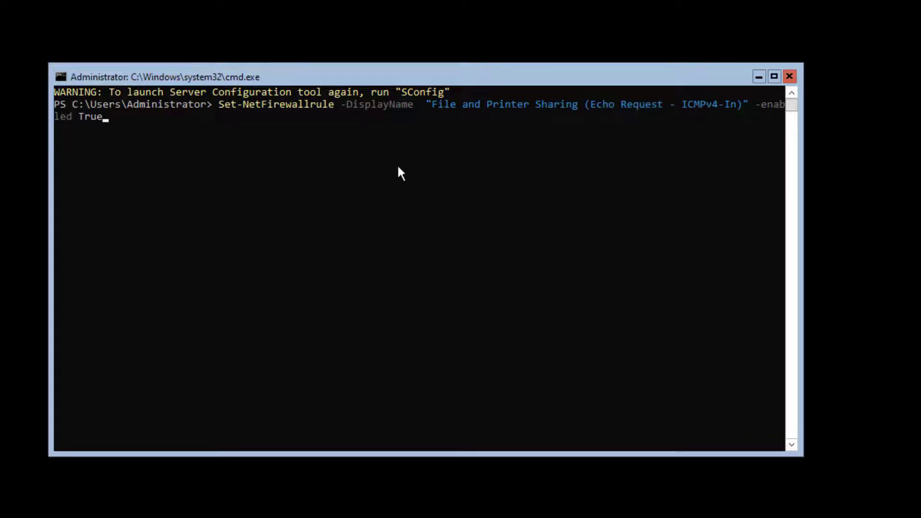
{"action": "key", "text": "Return"}
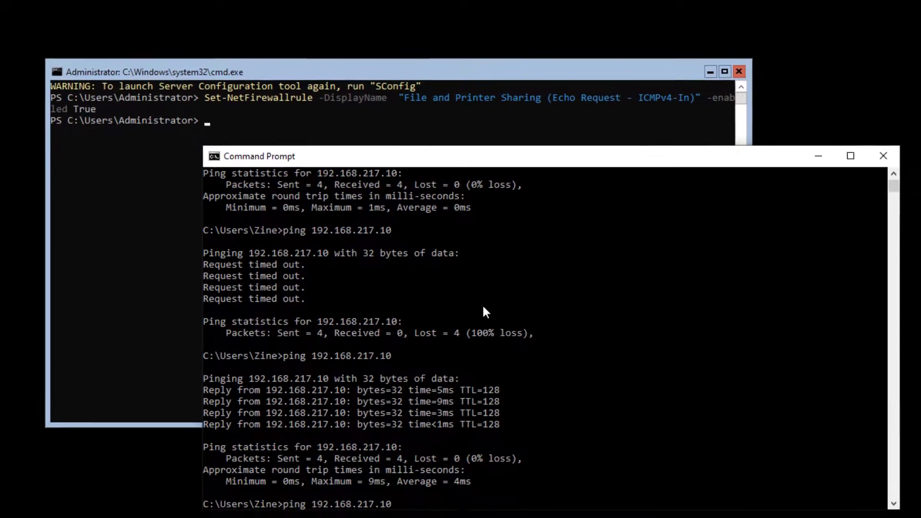
{"action": "type", "text": "20"}
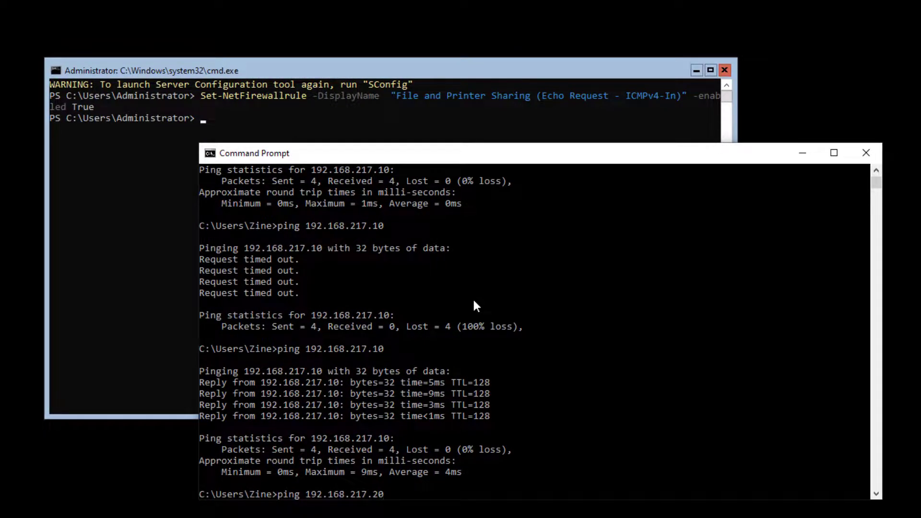
{"action": "key", "text": "Return"}
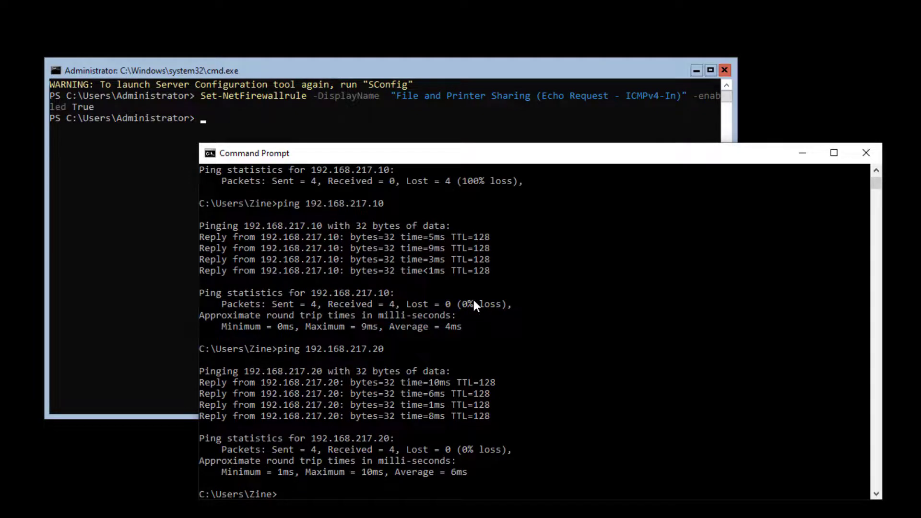
Change the rule command to -Enabled false and ping 192.168.217.20 to show timeouts.
{"action": "left_click", "coordinate": [250, 119]}
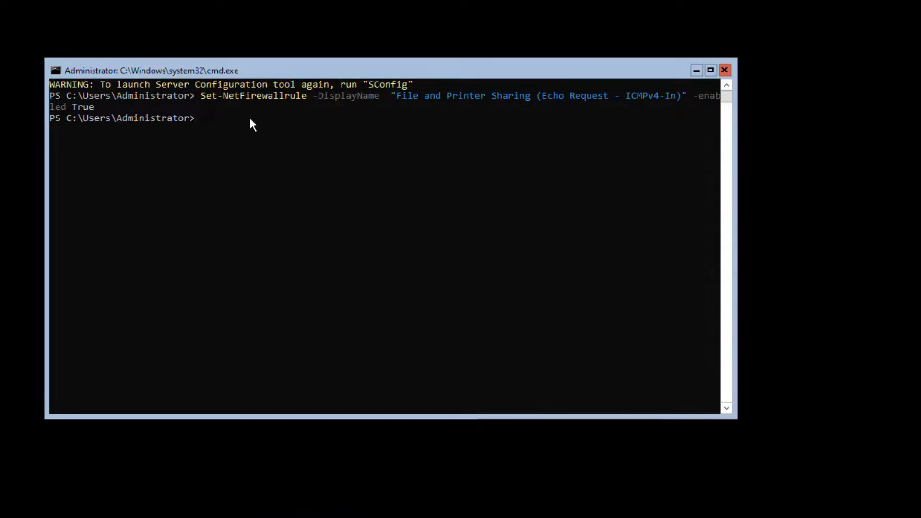
{"action": "key", "text": "Up"}
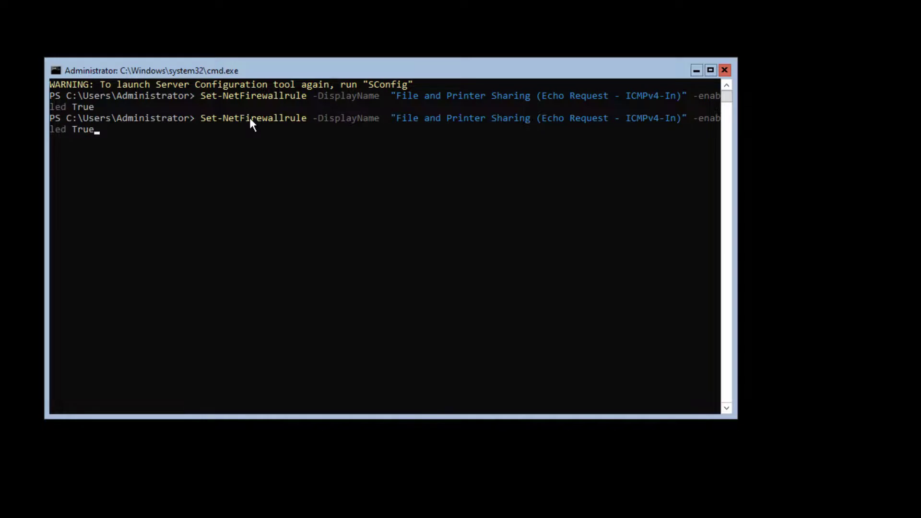
{"action": "key", "text": "BackSpace"}
{"action": "key", "text": "BackSpace"}
{"action": "key", "text": "BackSpace"}
{"action": "key", "text": "BackSpace"}
{"action": "type", "text": "false"}
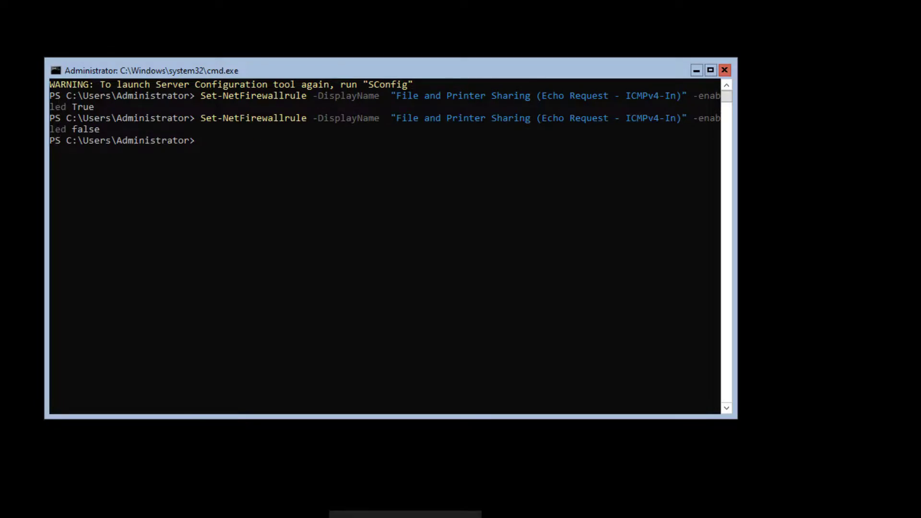
{"action": "left_click", "coordinate": [406, 514]}
{"action": "key", "text": "Up"}
{"action": "key", "text": "Return"}
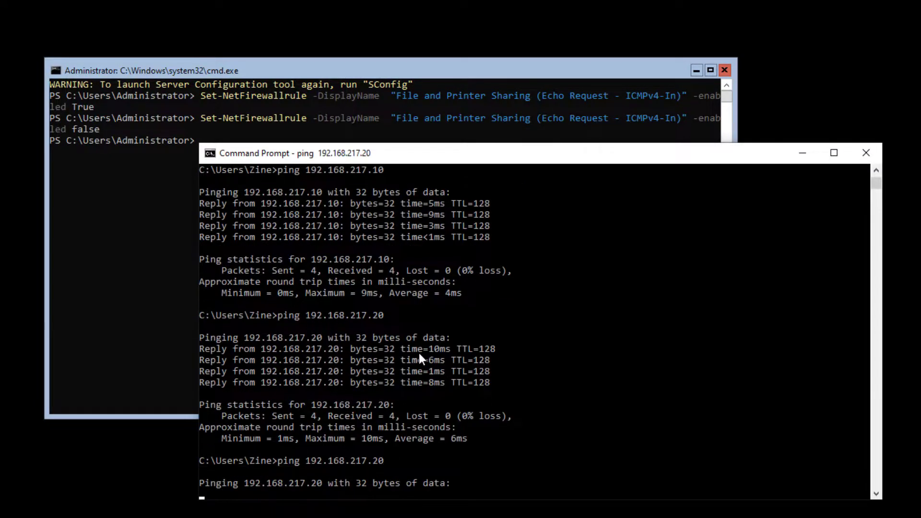
Re-enable the ICMPv4 echo rule and ping 192.168.217.20 again, getting four replies with 0% loss.
{"action": "left_click", "coordinate": [175, 178]}
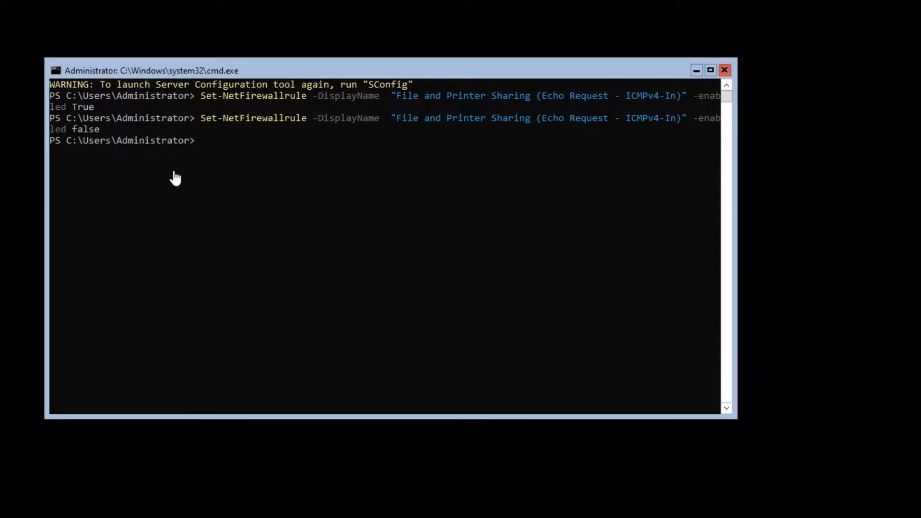
{"action": "key", "text": "Up"}
{"action": "key", "text": "Up"}
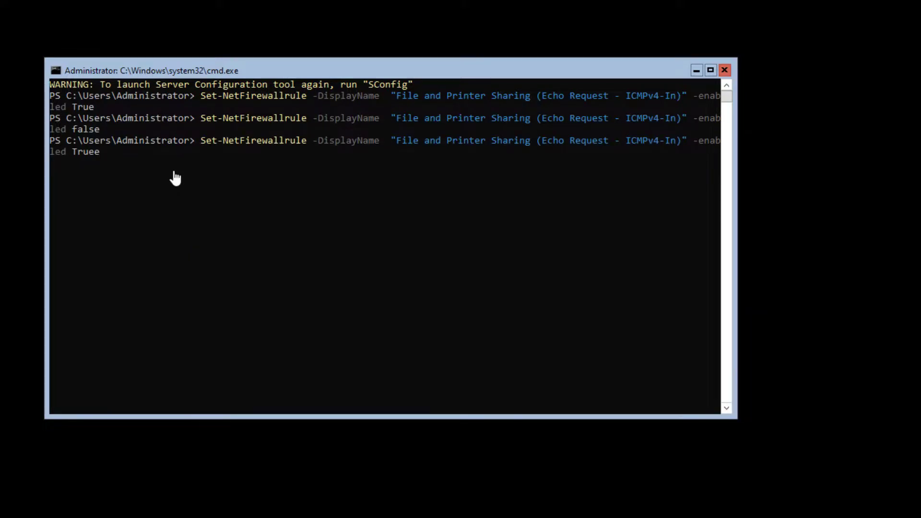
{"action": "key", "text": "Return"}
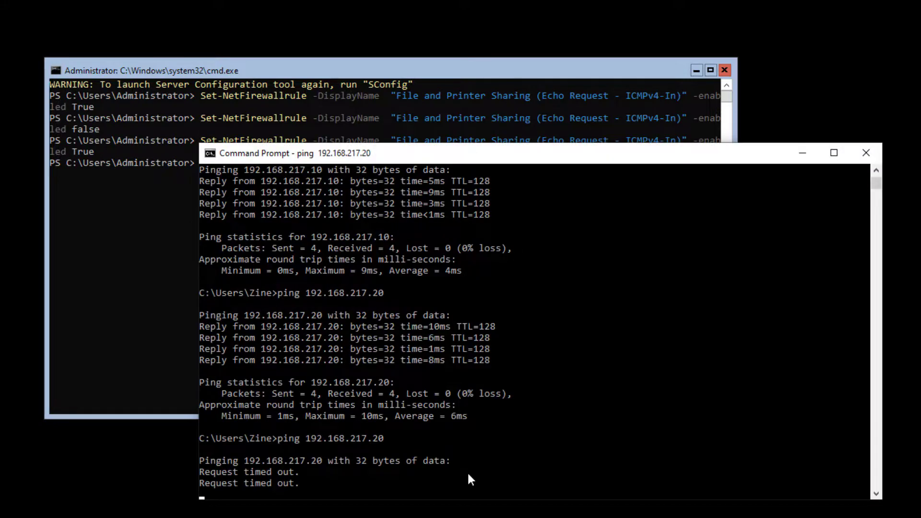
{"action": "key", "text": "Up"}
{"action": "key", "text": "Return"}
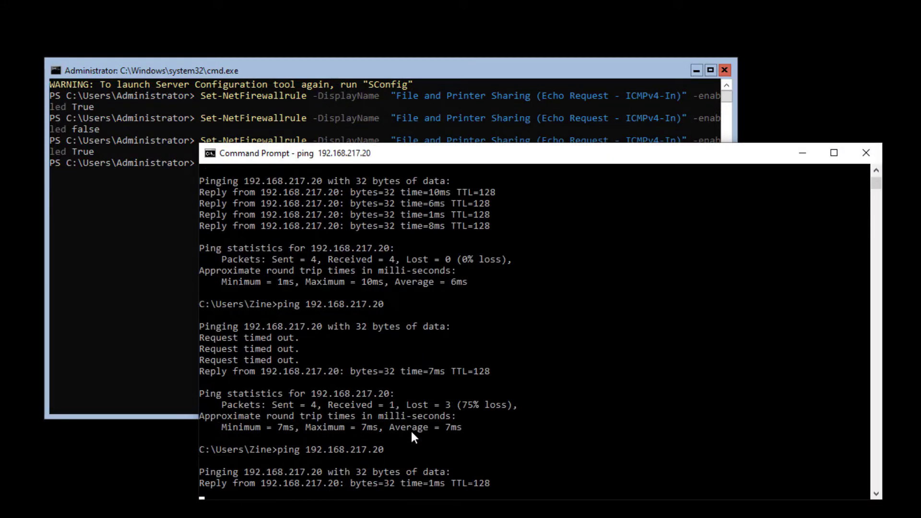